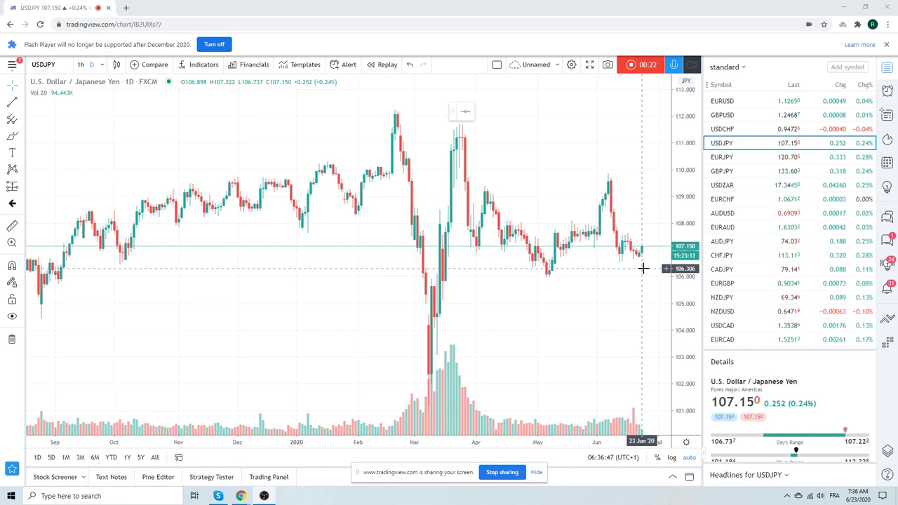
# - Review EURUSD on 1-hour candles, then switch the chart to AUDJPY from the watchlist
pyautogui.click(726, 101)
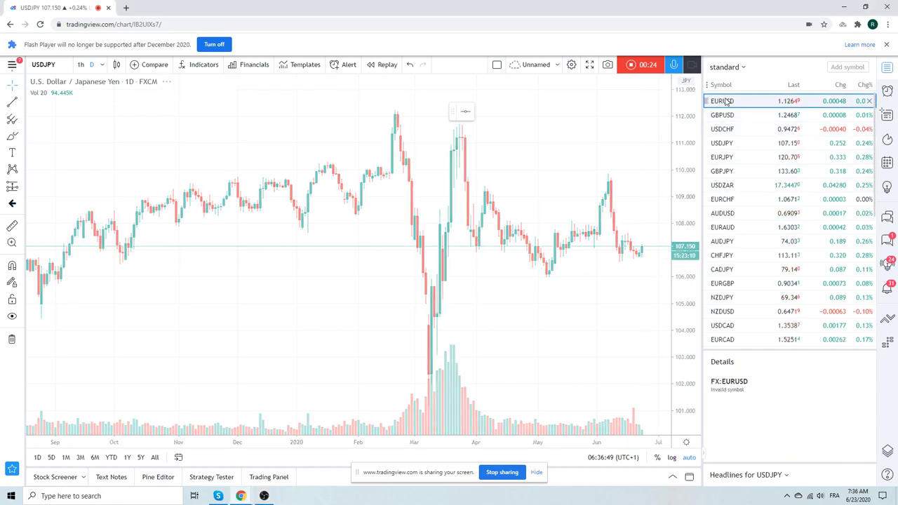
pyautogui.click(81, 65)
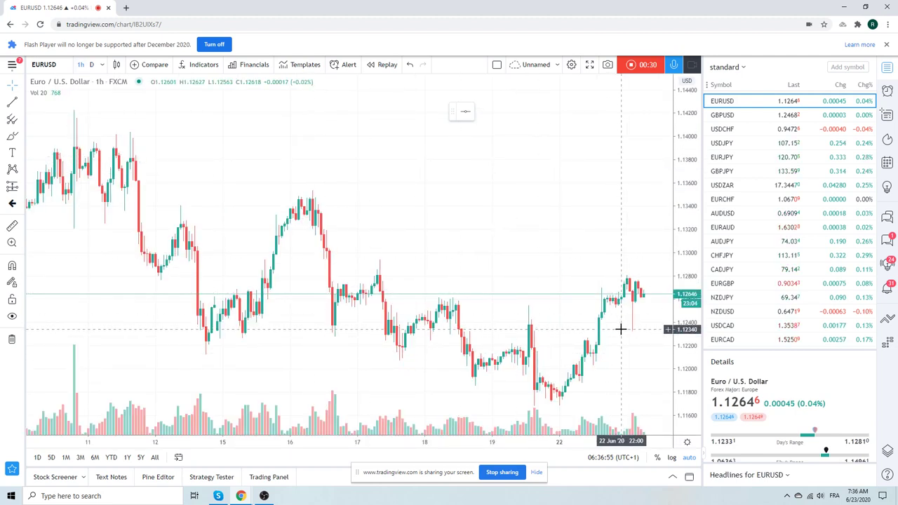
pyautogui.click(723, 243)
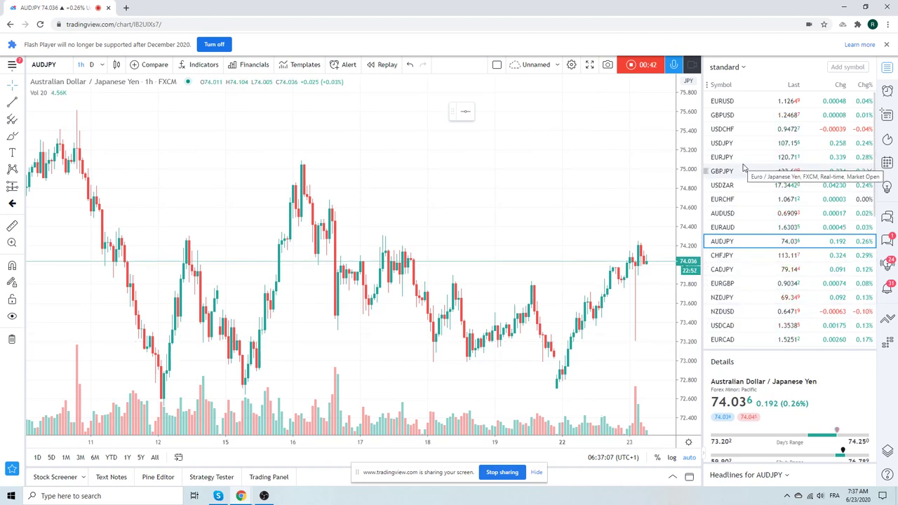
# - View the ES1! S&P 500 E-mini futures chart, then switch to GC1! Gold Futures
pyautogui.scroll(-3, 758, 259)
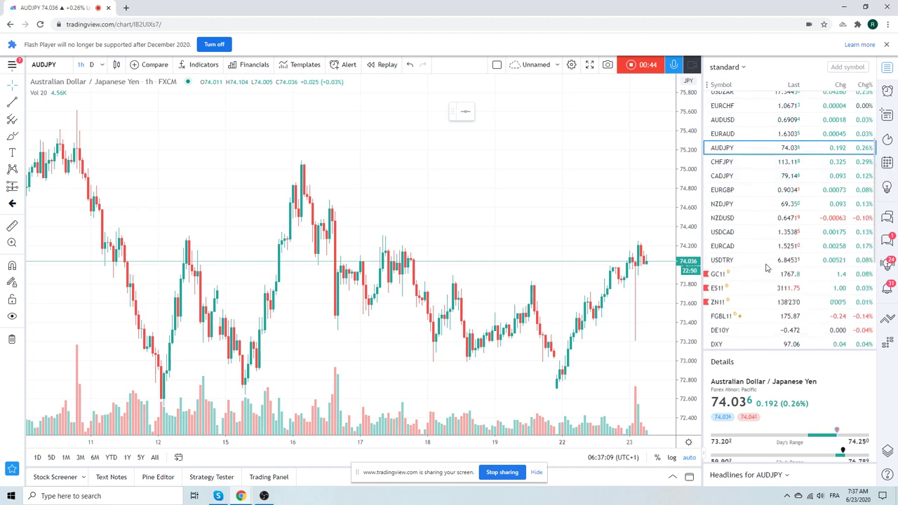
pyautogui.click(737, 289)
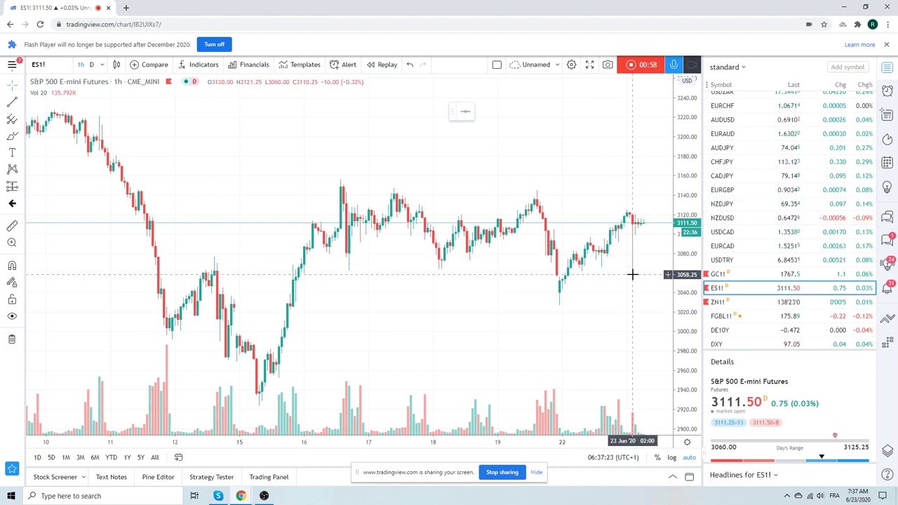
pyautogui.click(734, 276)
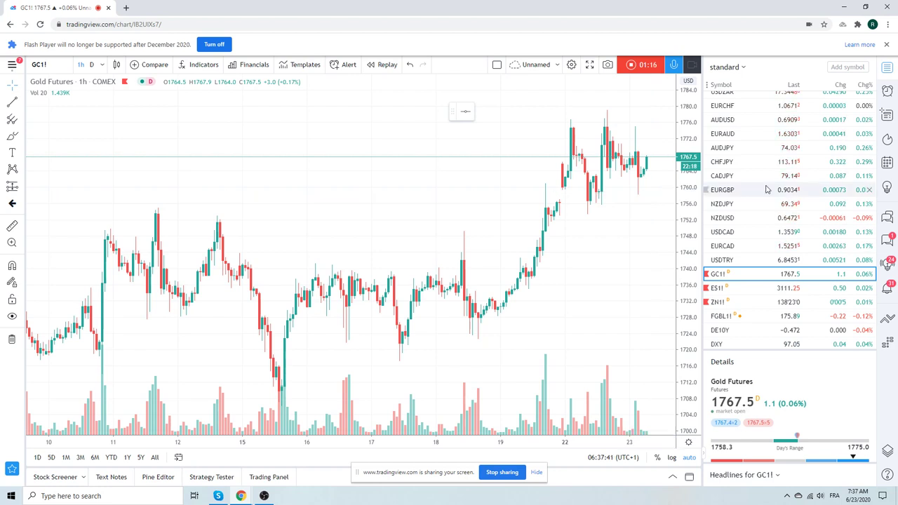
pyautogui.scroll(3, 758, 243)
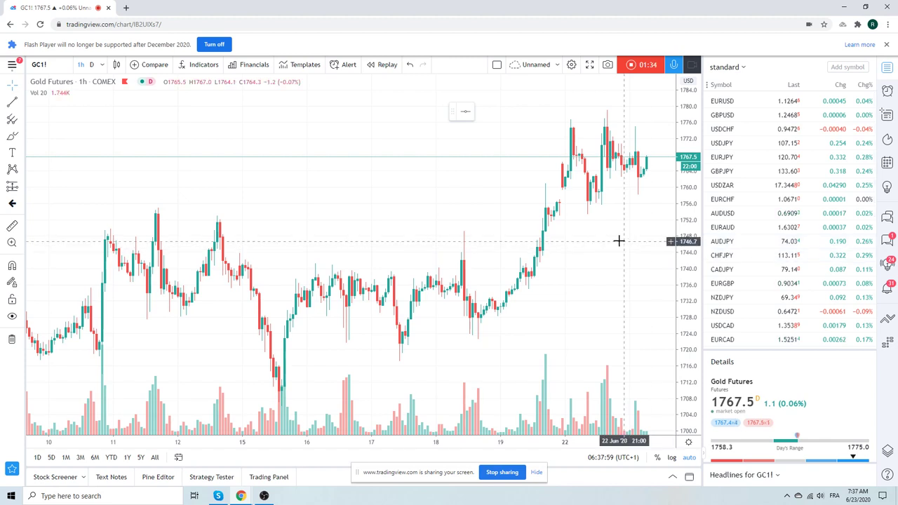
pyautogui.scroll(3, 580, 238)
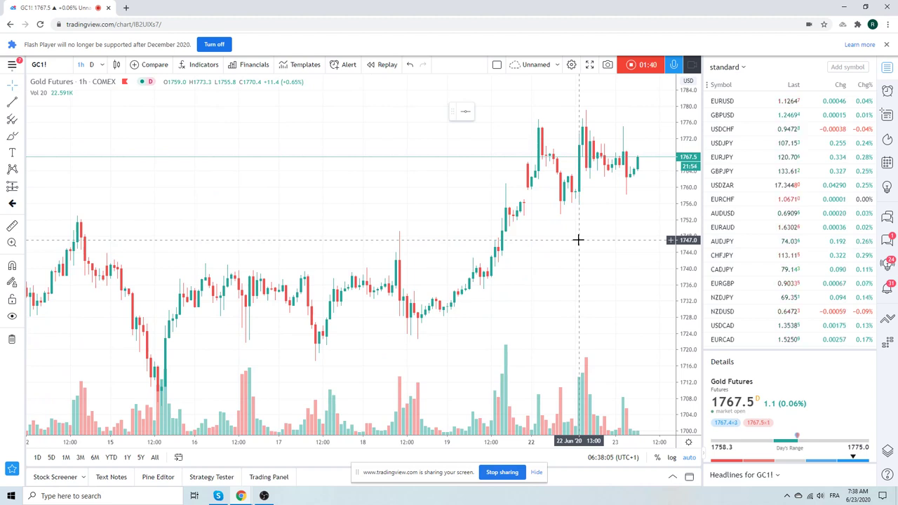
pyautogui.scroll(-2, 764, 224)
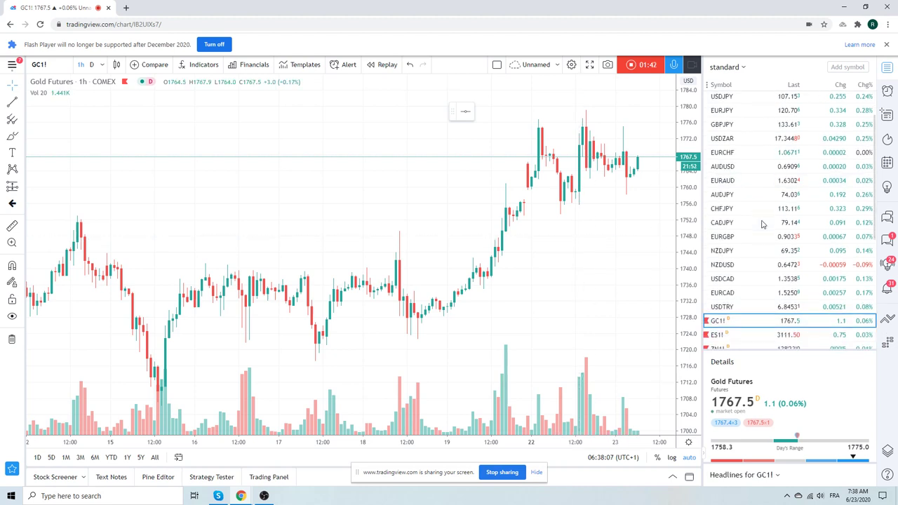
pyautogui.scroll(2, 764, 224)
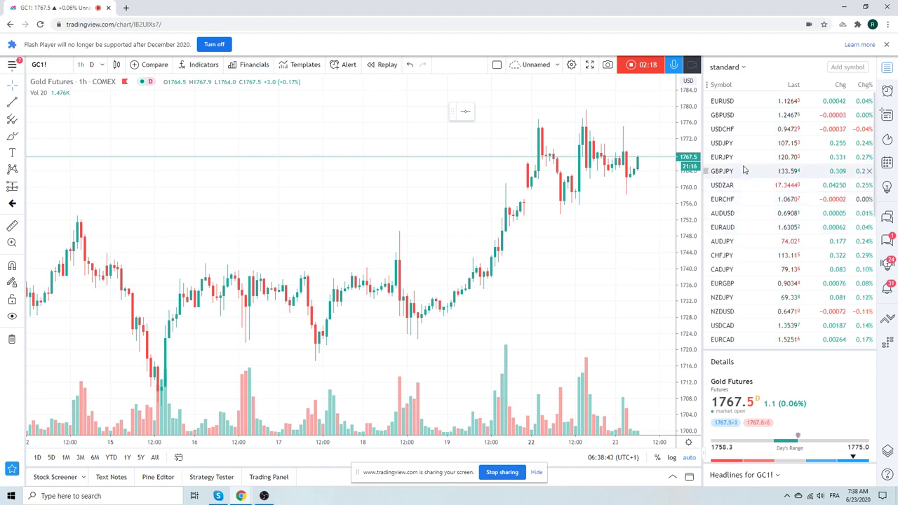
# - Step through the GBPUSD and USDCHF charts, ending on USDJPY
pyautogui.click(729, 120)
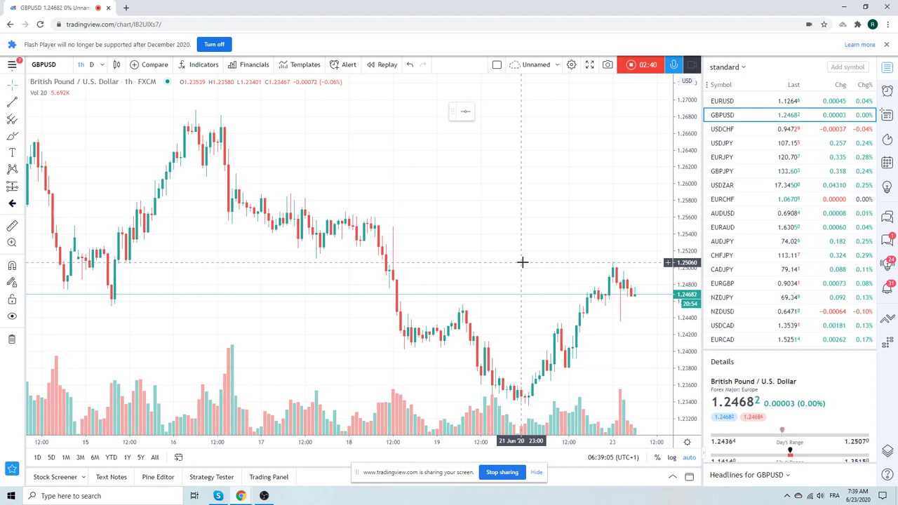
pyautogui.click(729, 134)
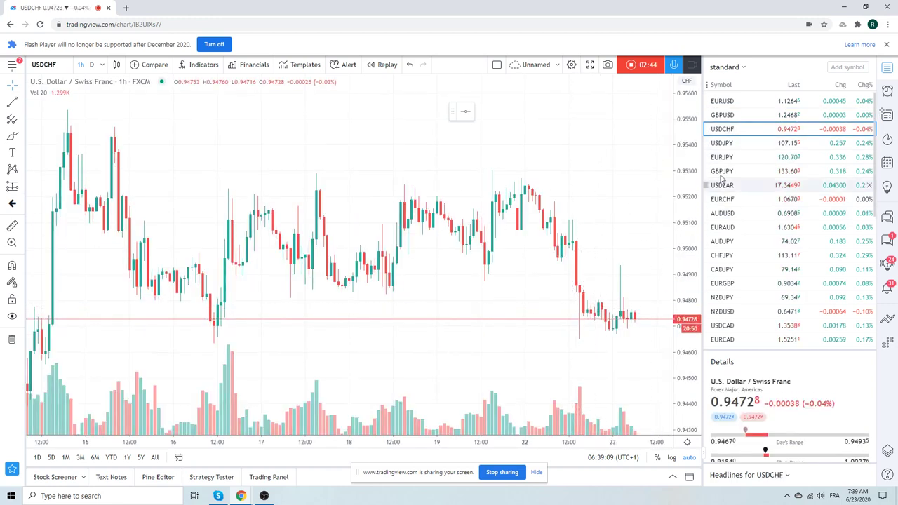
pyautogui.click(723, 144)
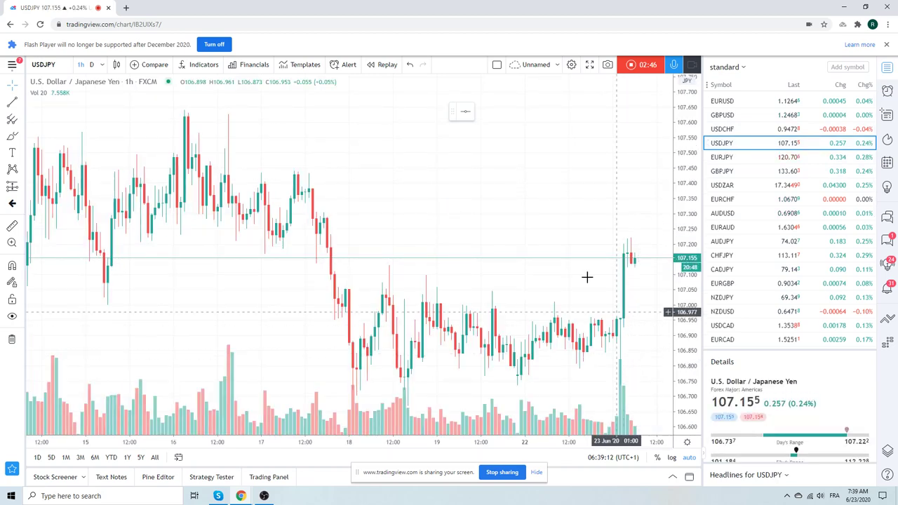
# - Put USDJPY on the daily timeframe and zoom into the recent candles
pyautogui.scroll(-5, 502, 209)
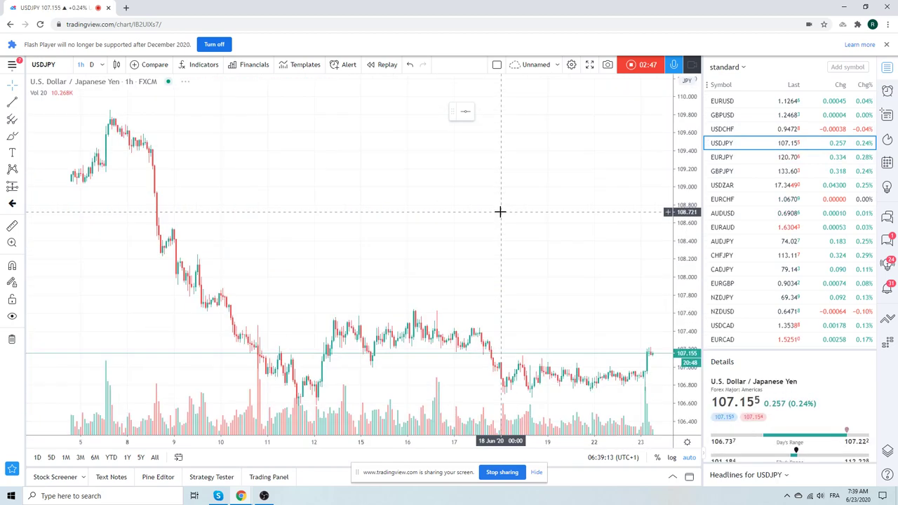
pyautogui.click(92, 64)
pyautogui.scroll(5, 367, 181)
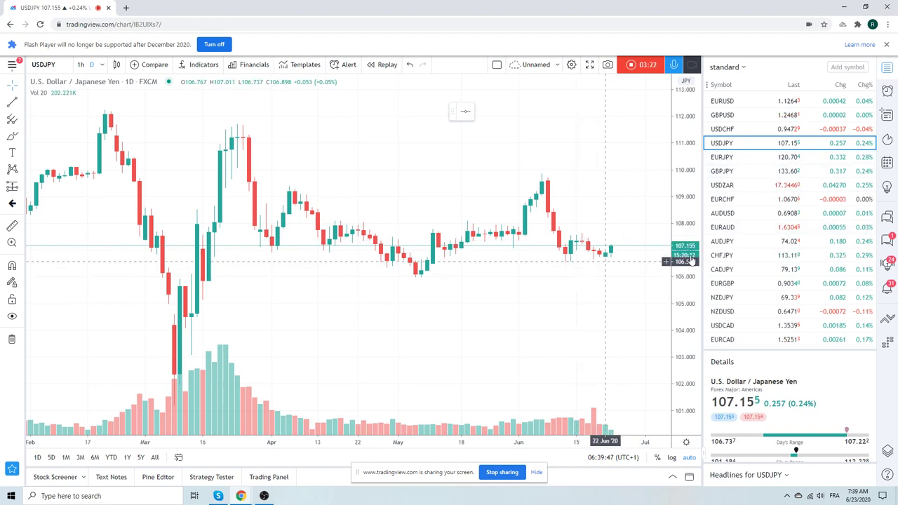
# - Review EURJPY daily and then hourly, then switch to the GBPJPY chart
pyautogui.click(738, 158)
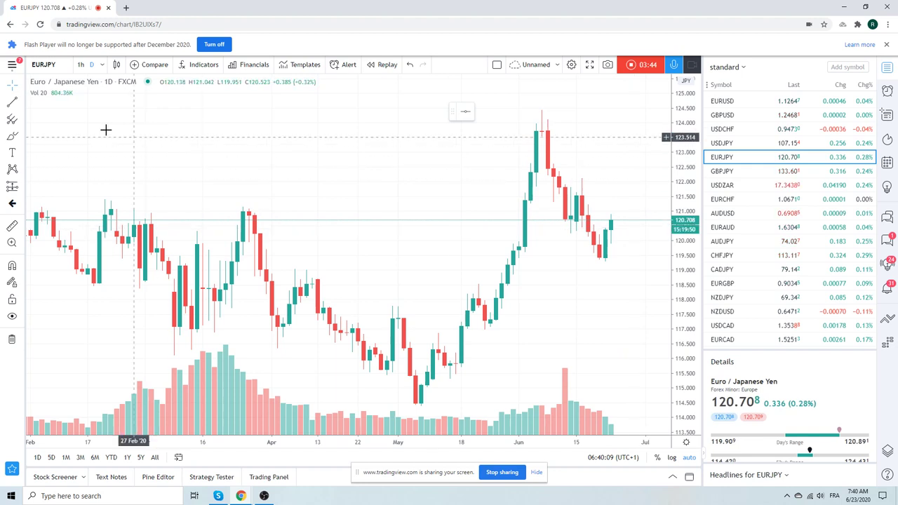
pyautogui.click(81, 64)
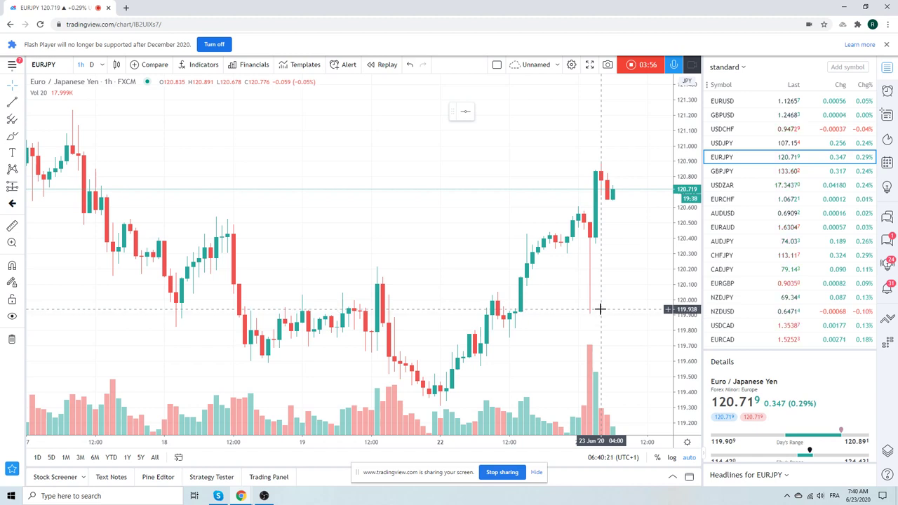
pyautogui.click(743, 173)
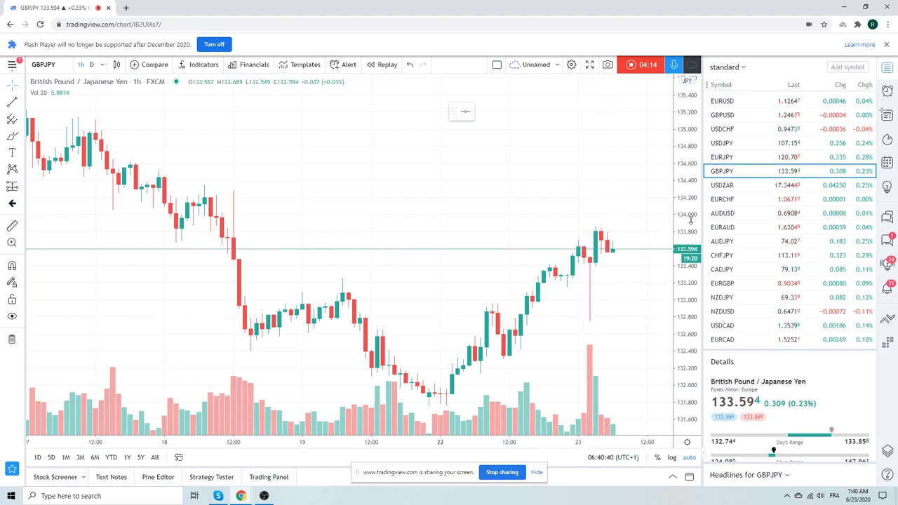
# - View USDZAR on daily candles, then step through AUDUSD and EURAUD to AUDJPY
pyautogui.click(724, 186)
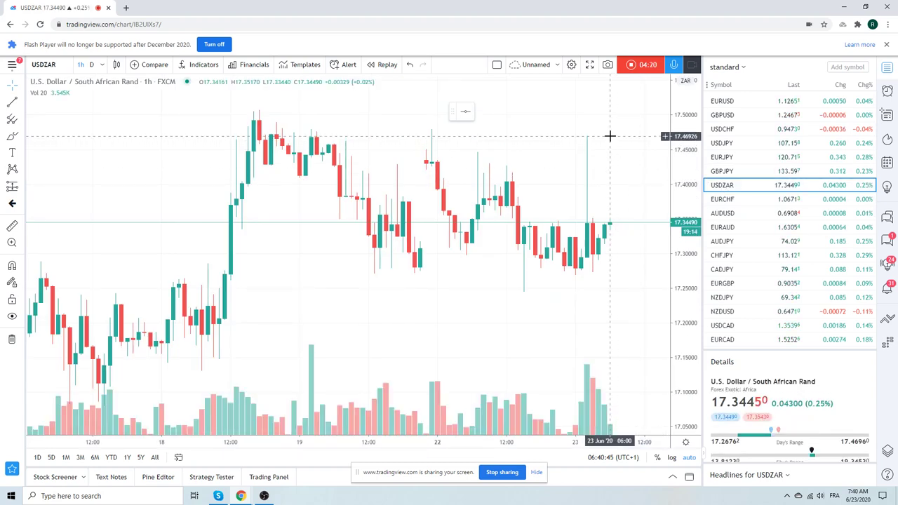
pyautogui.click(91, 66)
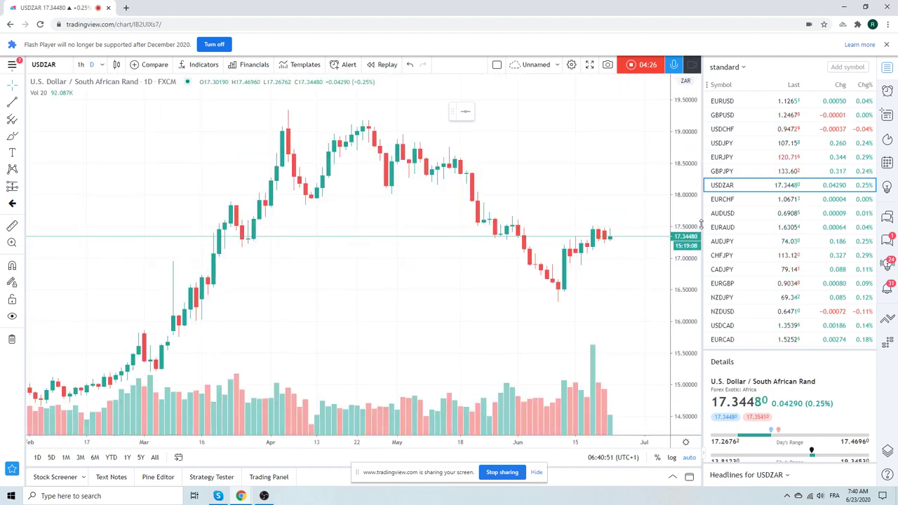
pyautogui.click(739, 218)
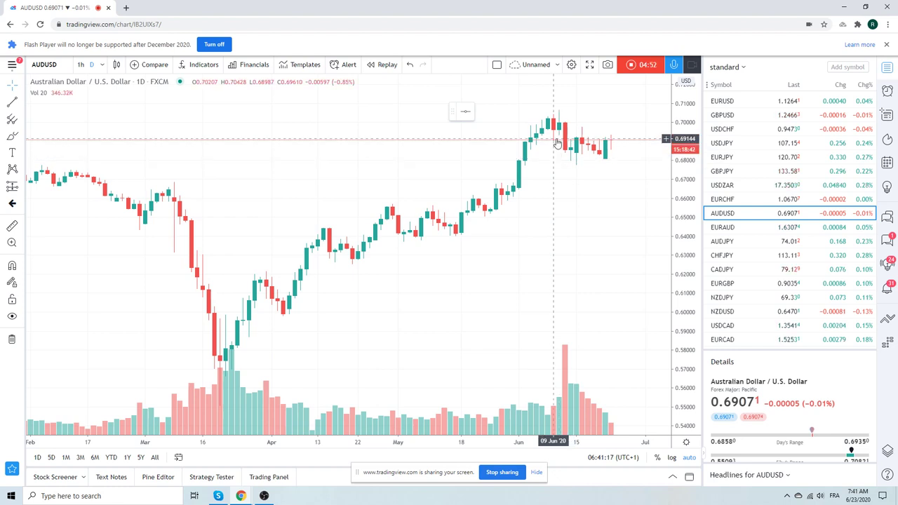
pyautogui.click(737, 232)
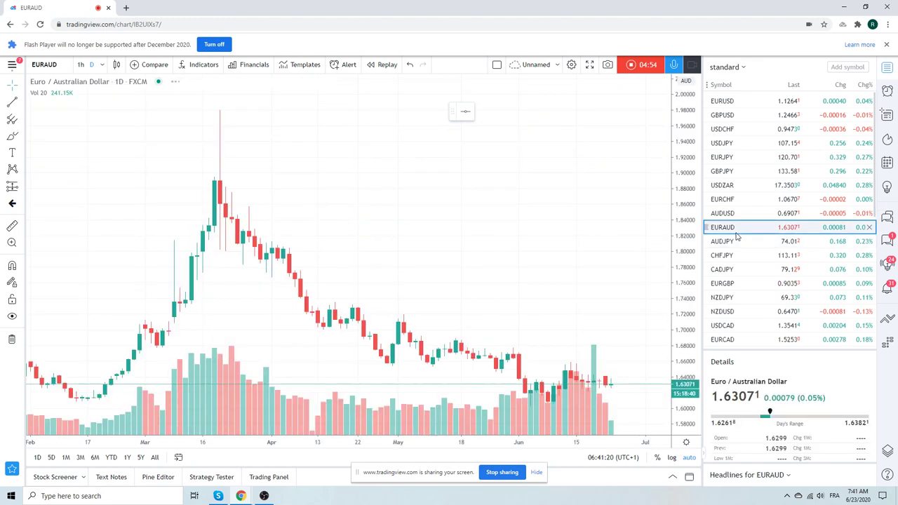
pyautogui.scroll(-5, 632, 232)
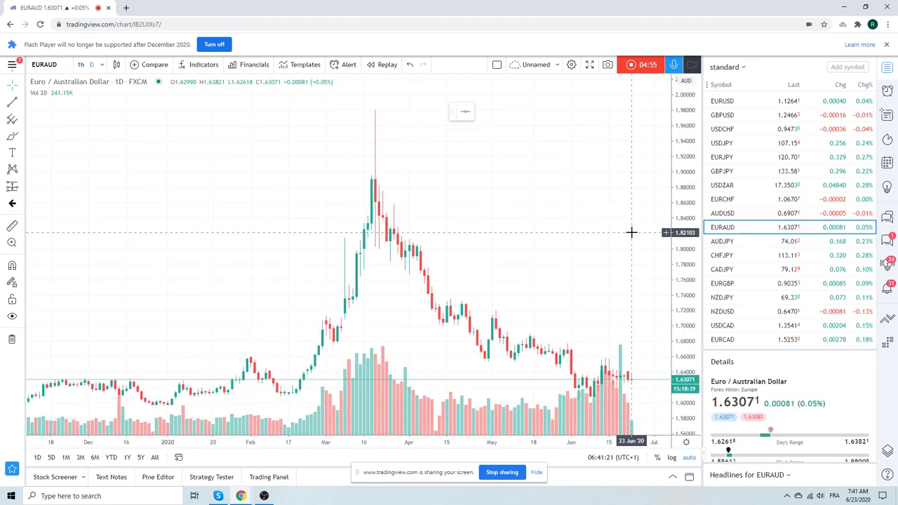
pyautogui.click(727, 242)
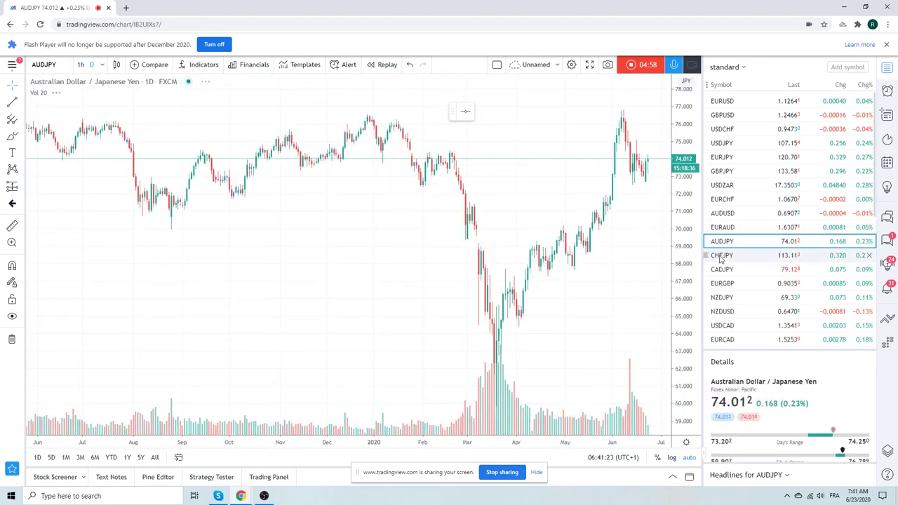
pyautogui.scroll(5, 582, 325)
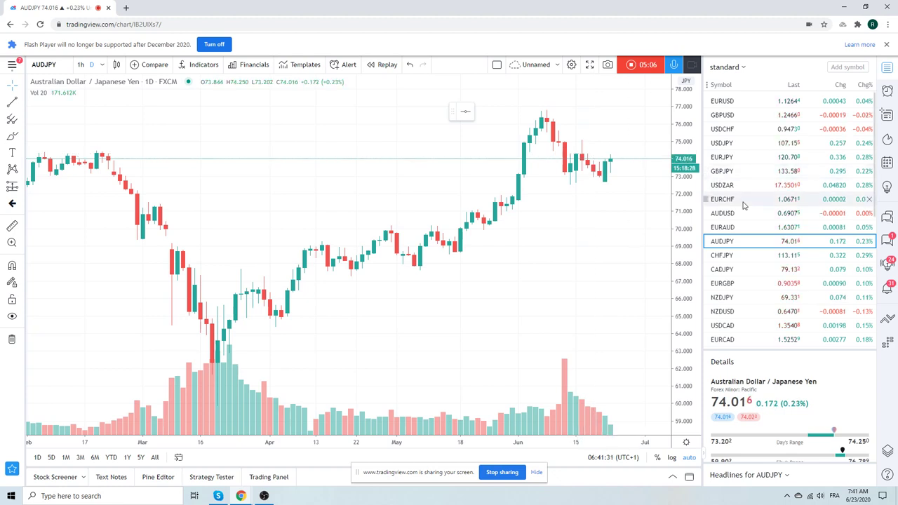
# - Check NZDUSD and USDCAD, return to daily NZDUSD and zoom its time axis
pyautogui.click(750, 313)
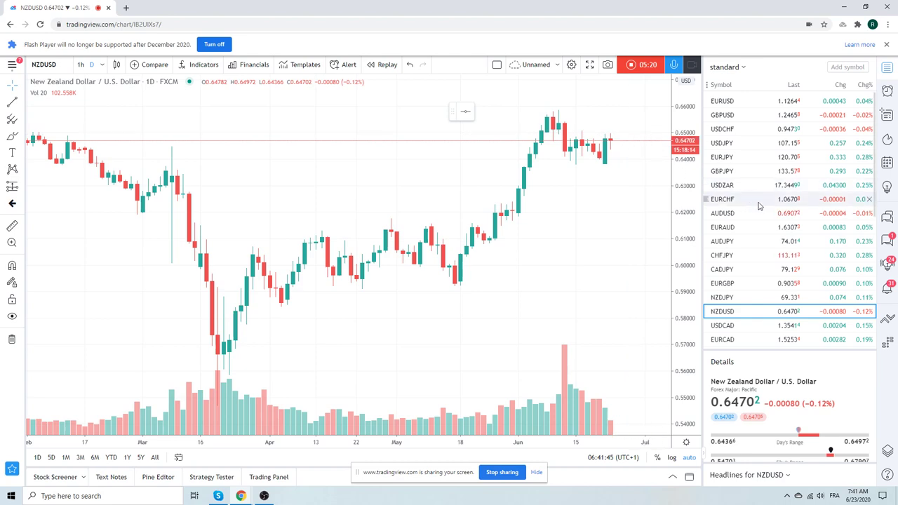
pyautogui.scroll(-3, 737, 210)
pyautogui.click(738, 234)
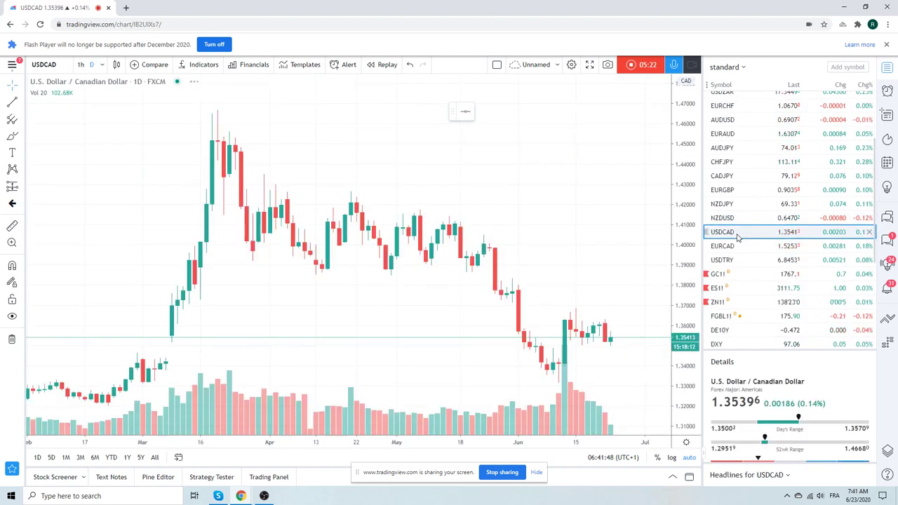
pyautogui.scroll(-3, 613, 269)
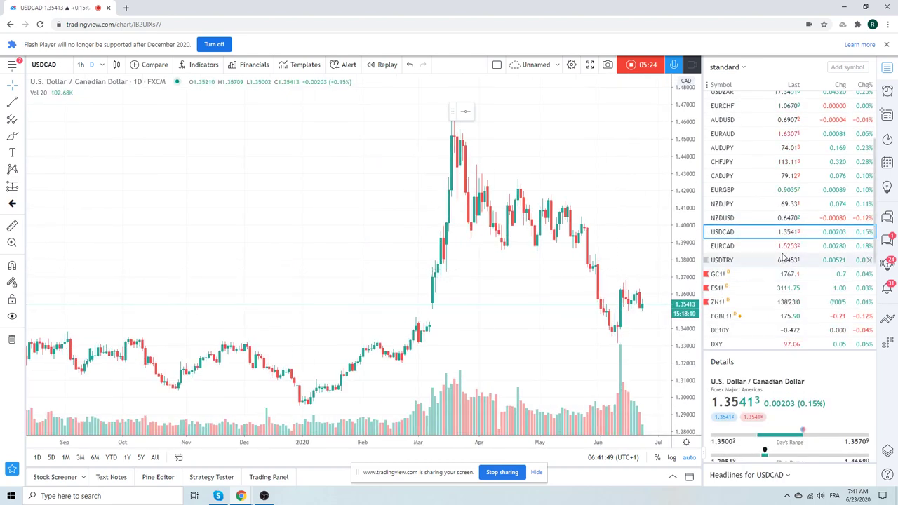
pyautogui.click(737, 218)
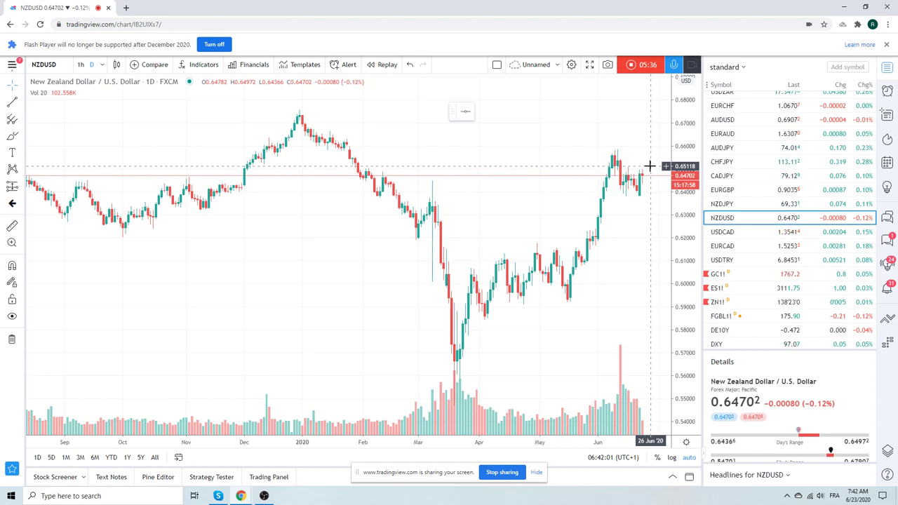
pyautogui.scroll(-6, 458, 209)
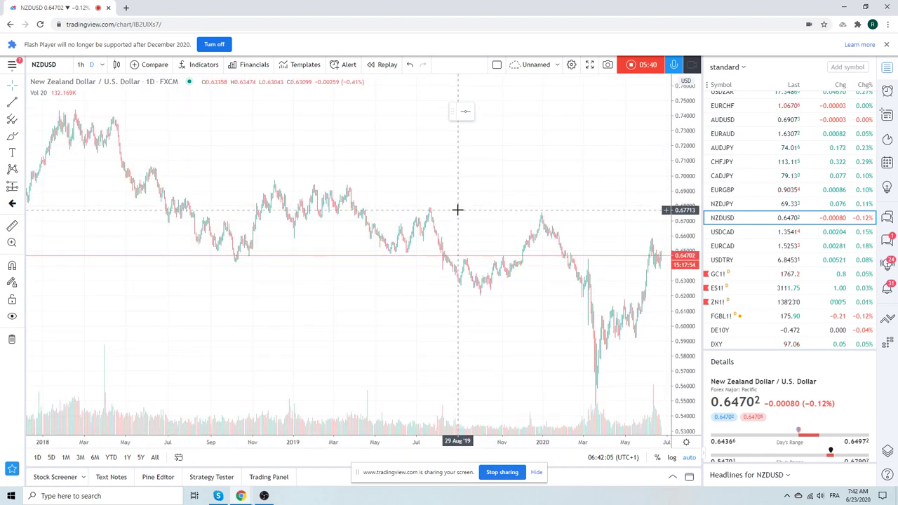
pyautogui.scroll(3, 457, 209)
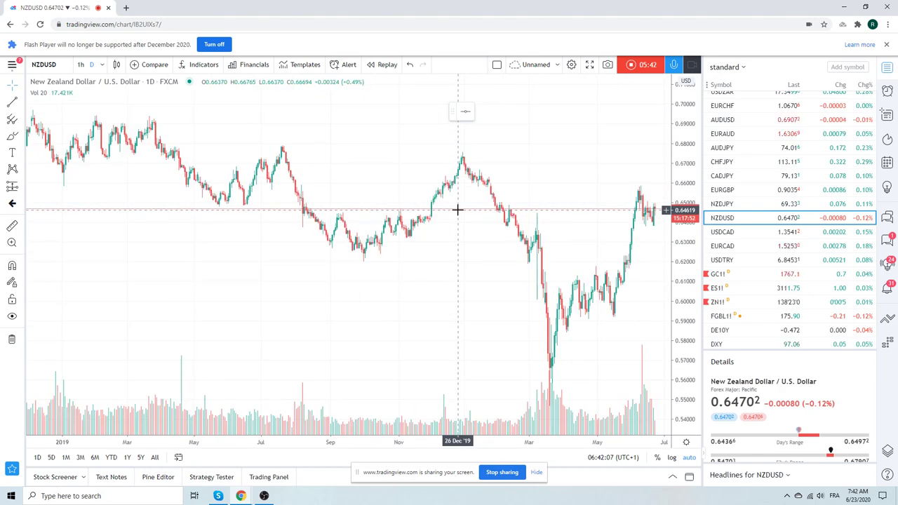
pyautogui.scroll(3, 457, 209)
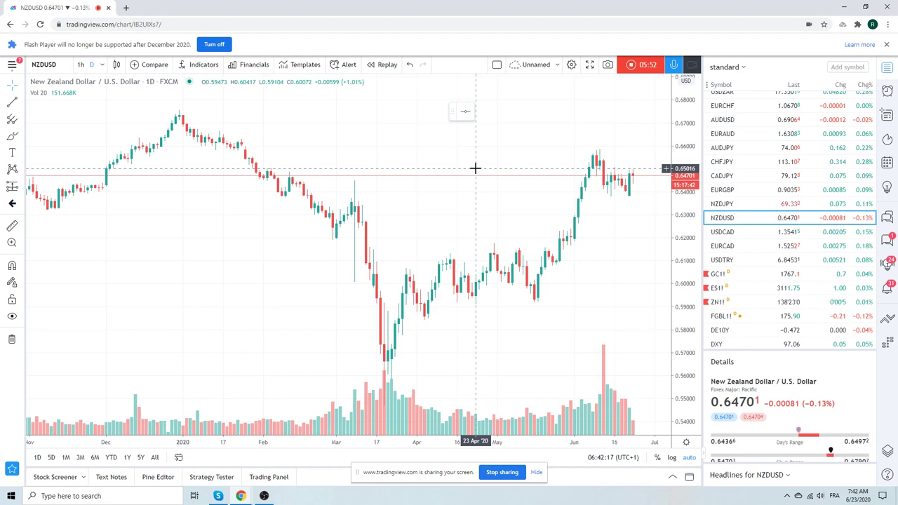
pyautogui.scroll(-1, 777, 271)
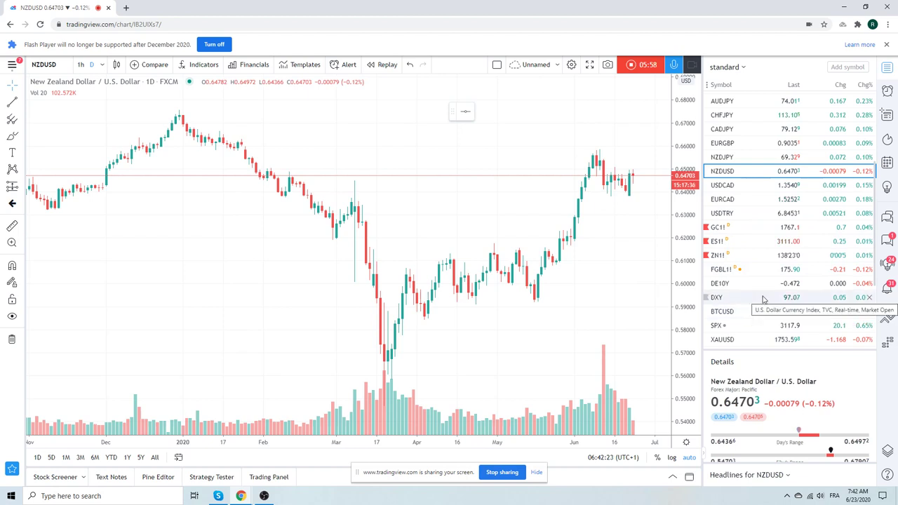
pyautogui.scroll(-1, 758, 250)
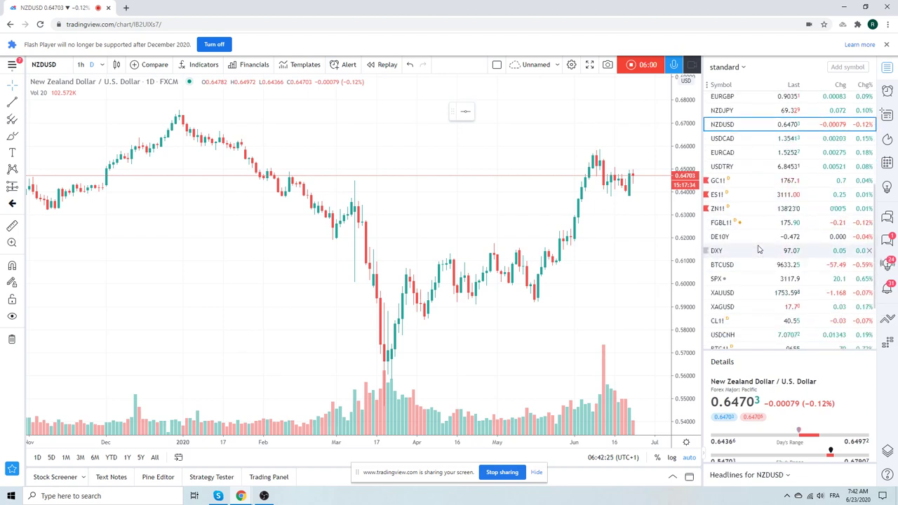
# - Open Light Crude Oil Futures CL1! and view it on 1-hour candles
pyautogui.click(758, 321)
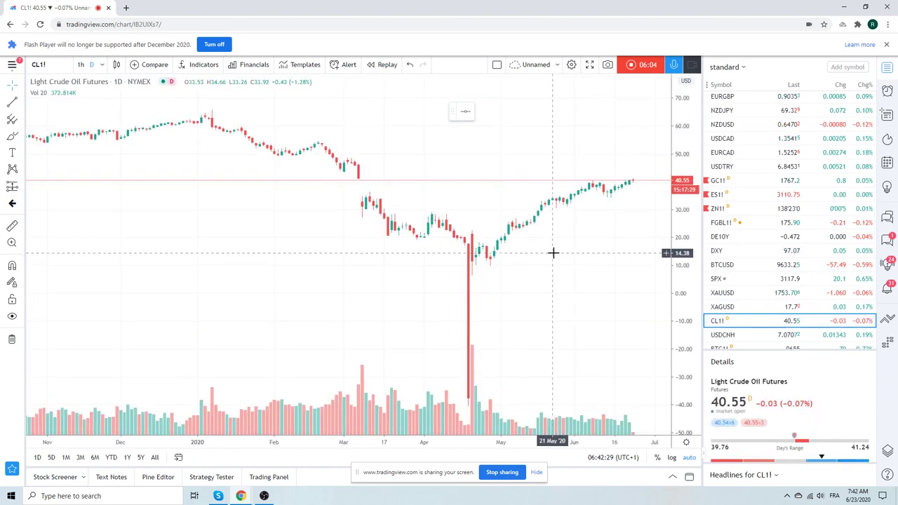
pyautogui.scroll(3, 553, 250)
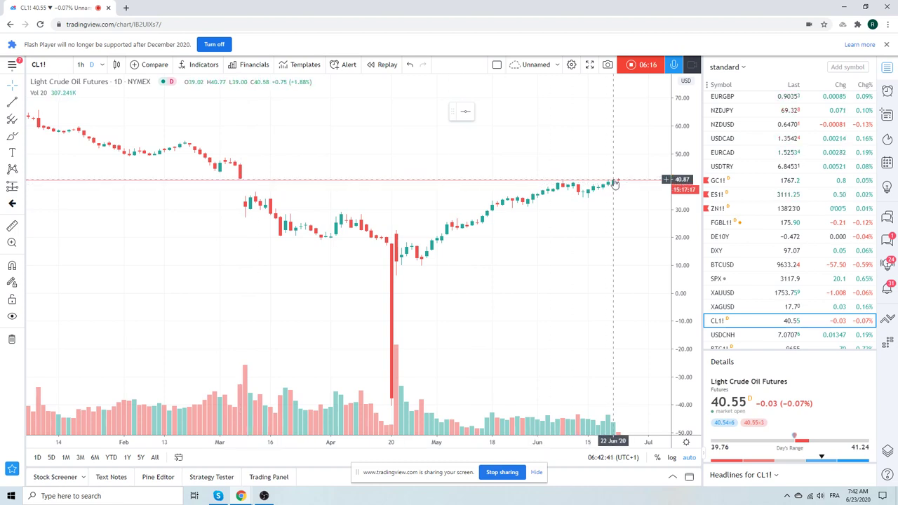
pyautogui.scroll(2, 604, 232)
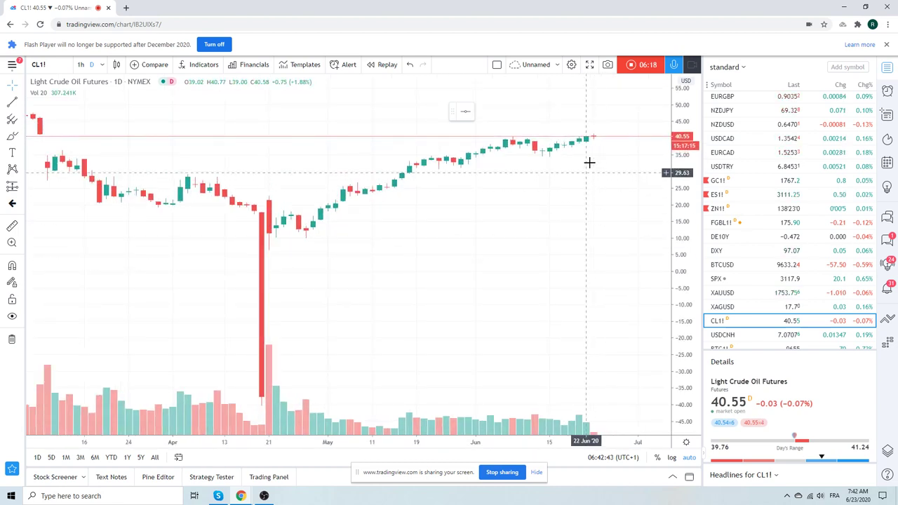
pyautogui.click(81, 64)
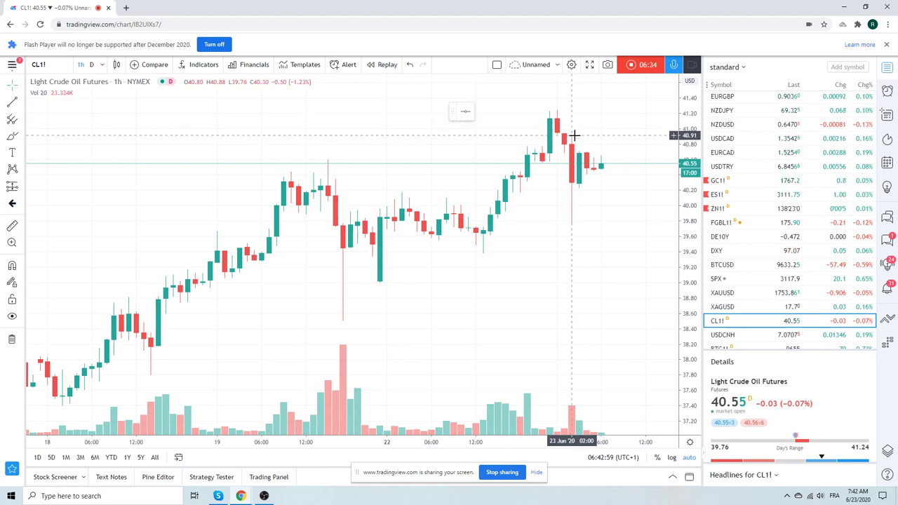
pyautogui.scroll(-2, 576, 138)
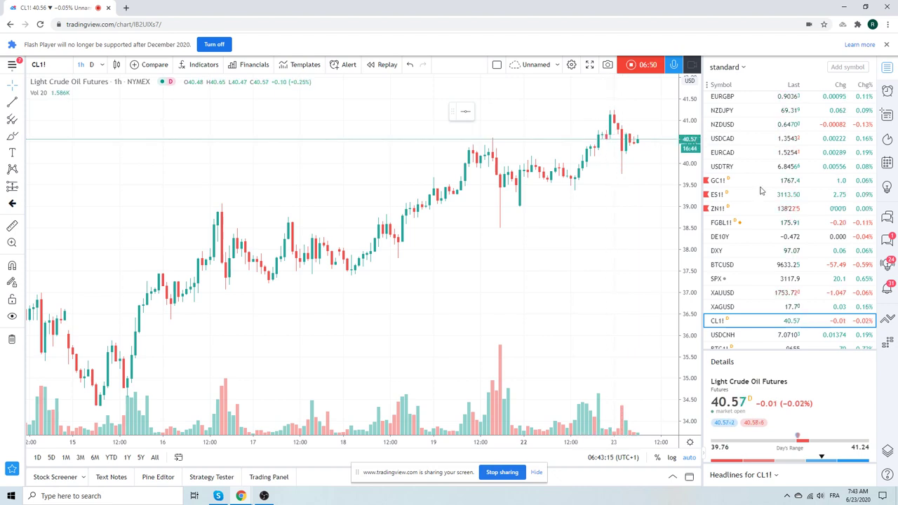
pyautogui.scroll(-1, 744, 193)
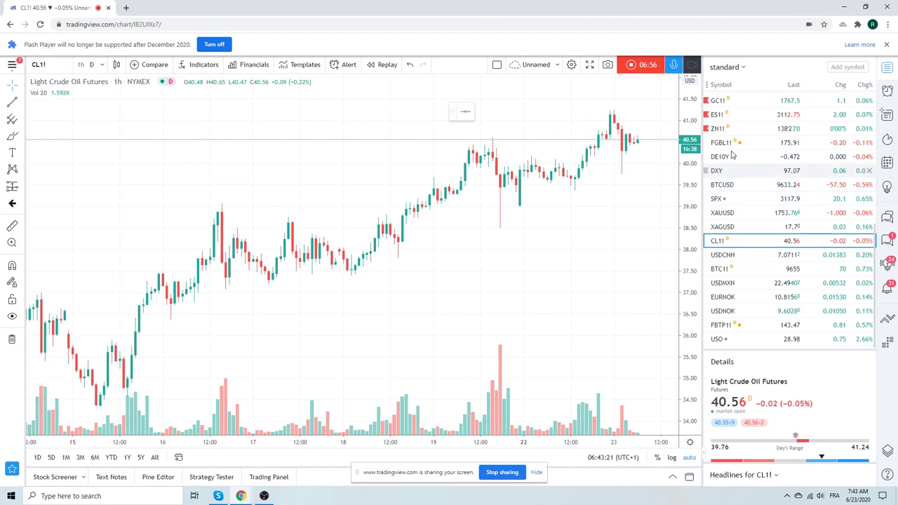
# - Show GC1! Gold Futures on daily candles, then scroll the watchlist back to forex pairs
pyautogui.click(718, 101)
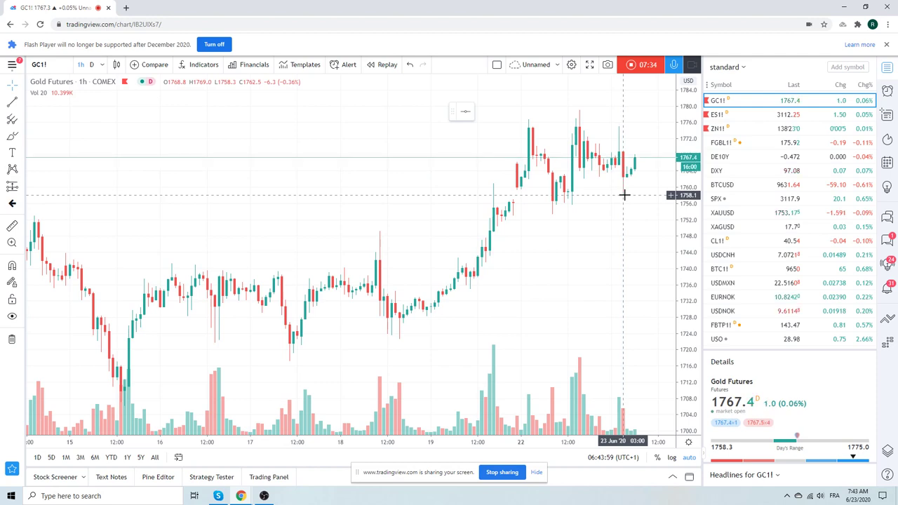
pyautogui.scroll(-5, 610, 186)
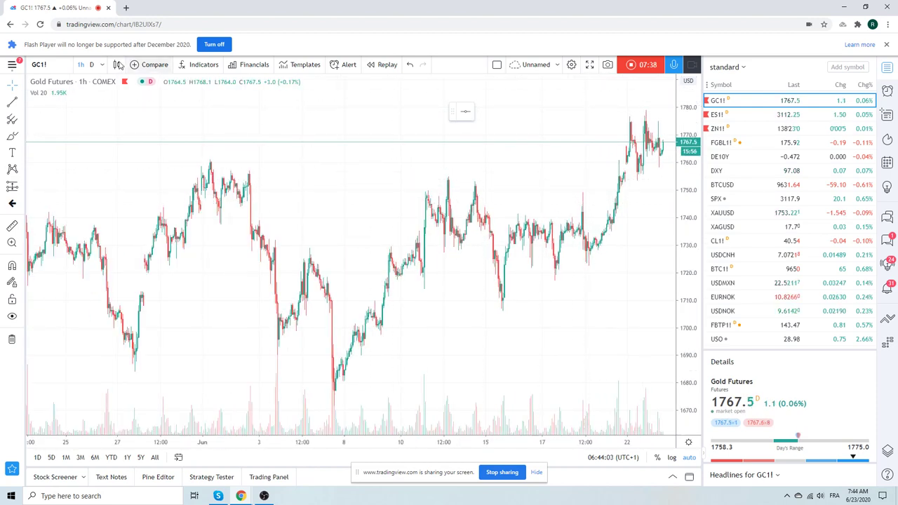
pyautogui.click(91, 65)
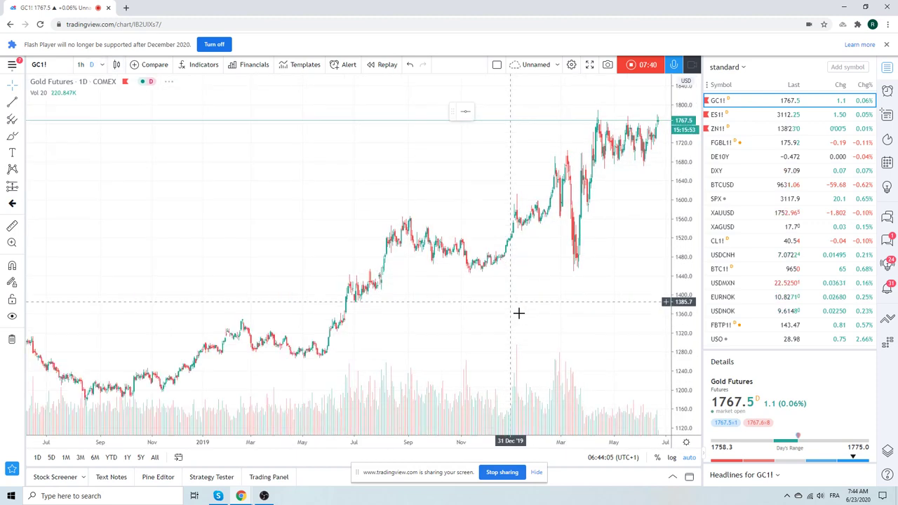
pyautogui.scroll(3, 526, 325)
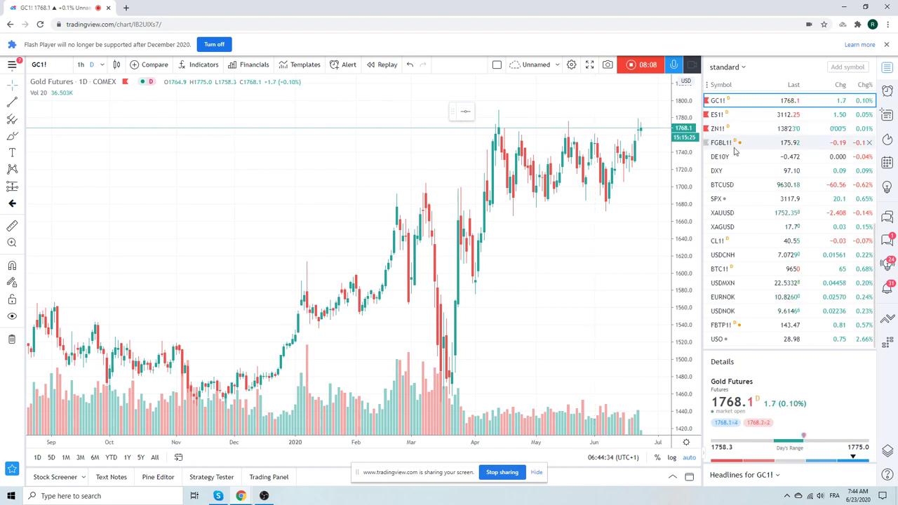
pyautogui.scroll(5, 750, 176)
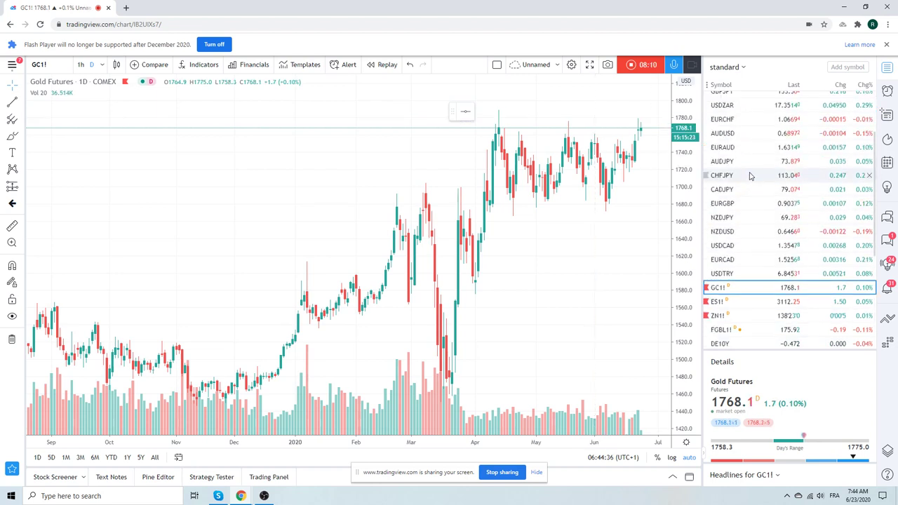
pyautogui.scroll(-5, 750, 176)
pyautogui.scroll(5, 751, 178)
pyautogui.scroll(2, 753, 180)
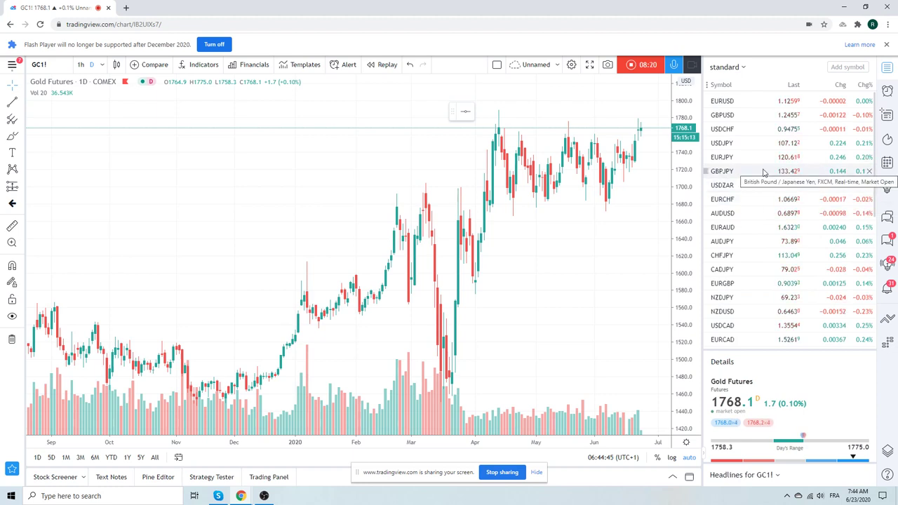
# - Glance at EURUSD and NZDUSD, then open the daily USDZAR chart
pyautogui.click(746, 105)
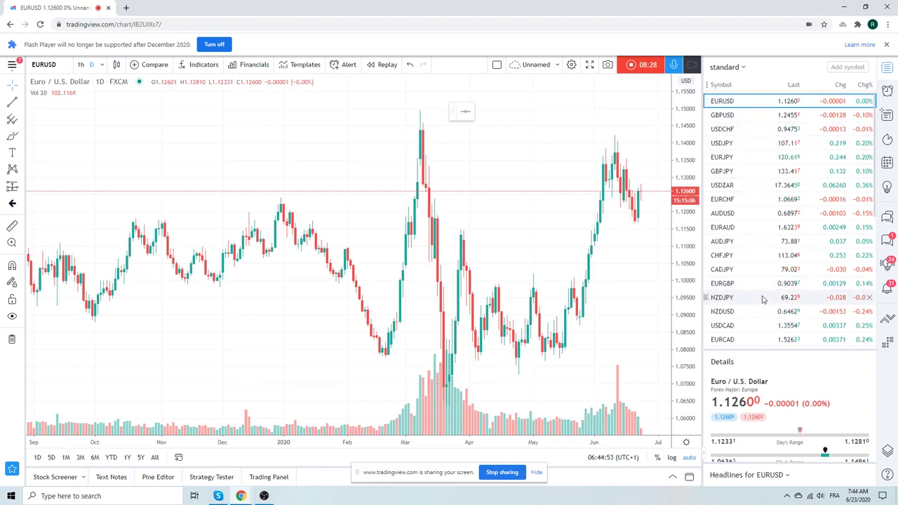
pyautogui.click(722, 315)
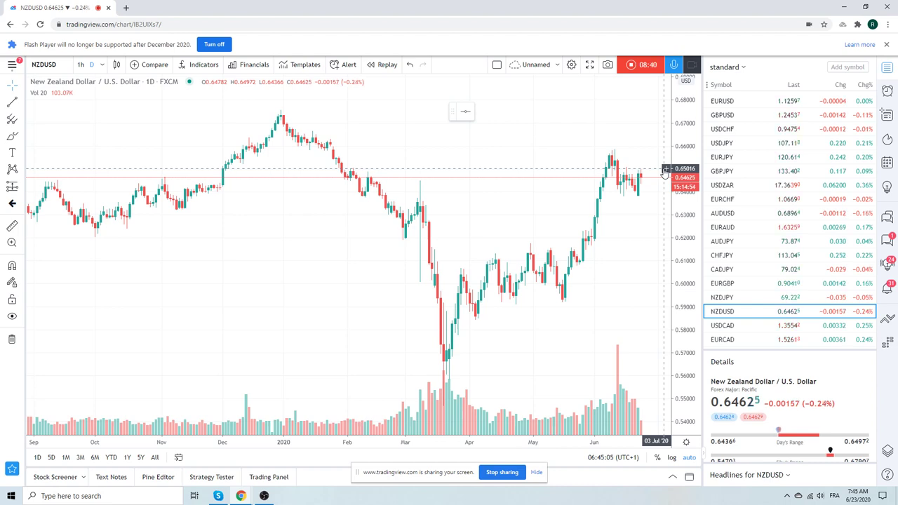
pyautogui.click(730, 187)
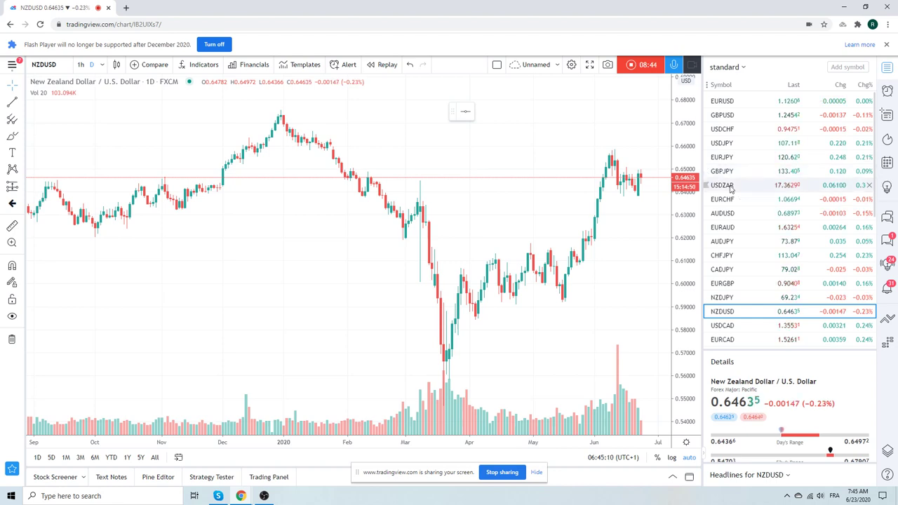